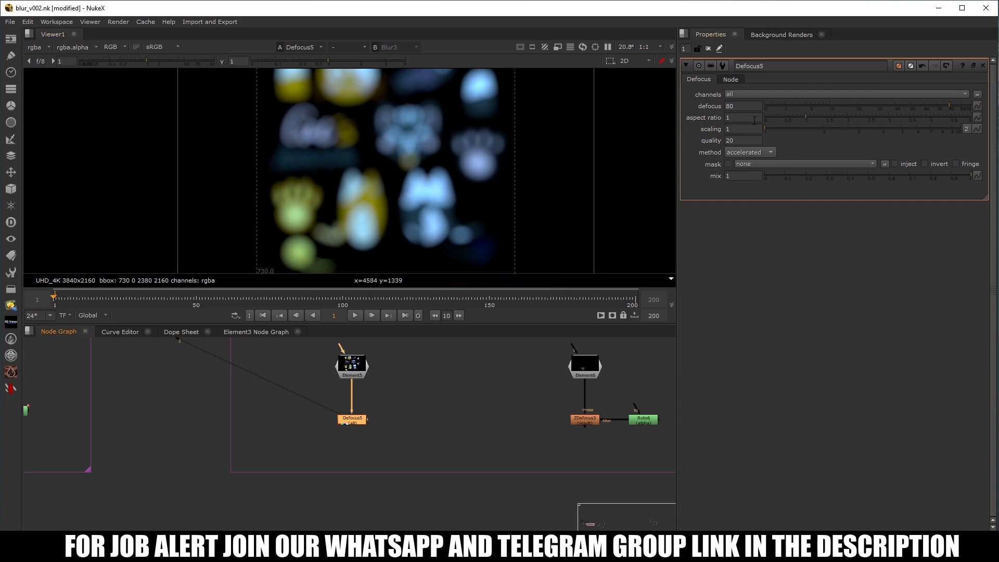
- Try a higher aspect ratio and a scaling of 2 on Defocus5, restoring each to 1
left_click_drag(807, 119, 856, 118)
left_click(853, 120, "ctrl")
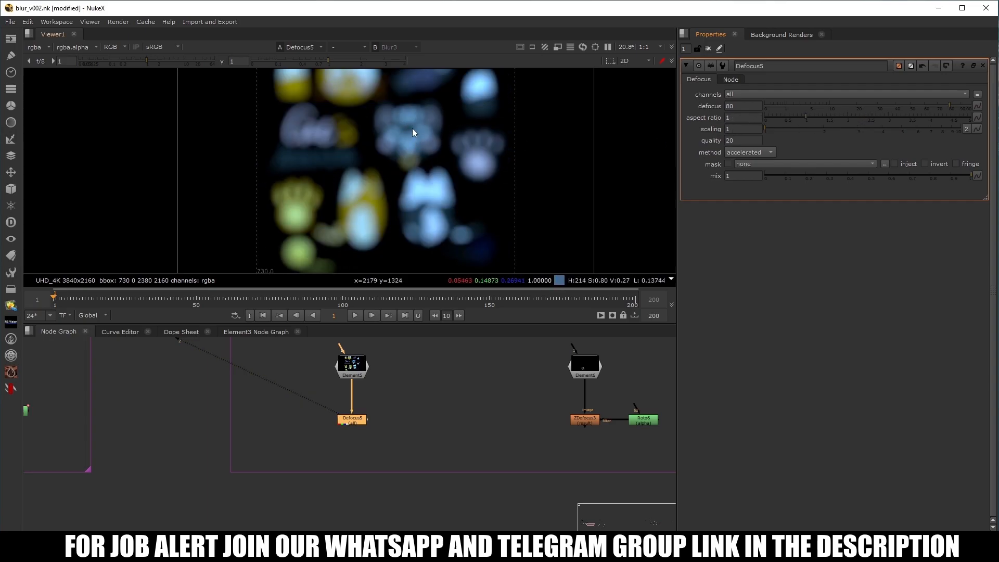
double_click(729, 128)
type("2")
key("Return")
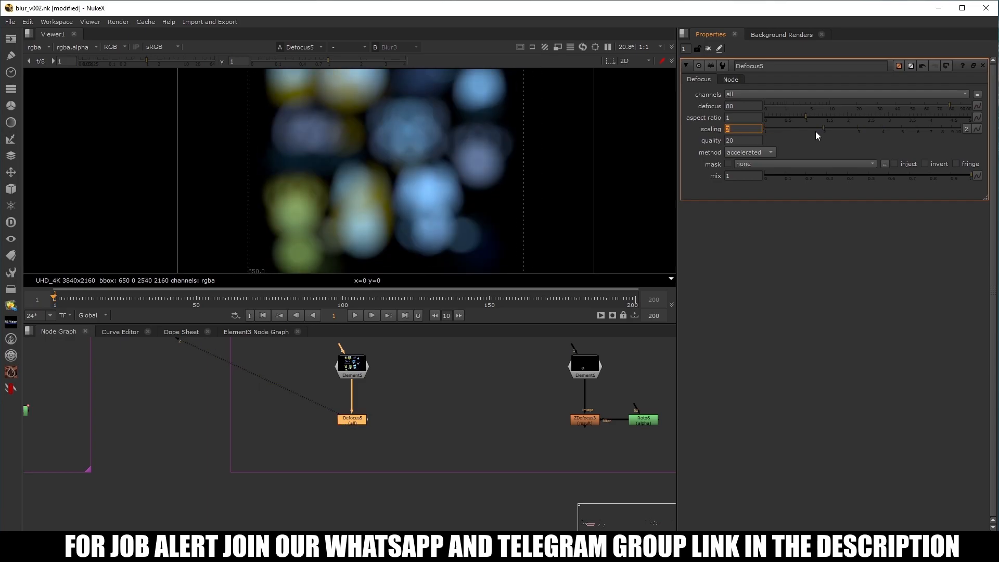
type("1")
key("Return")
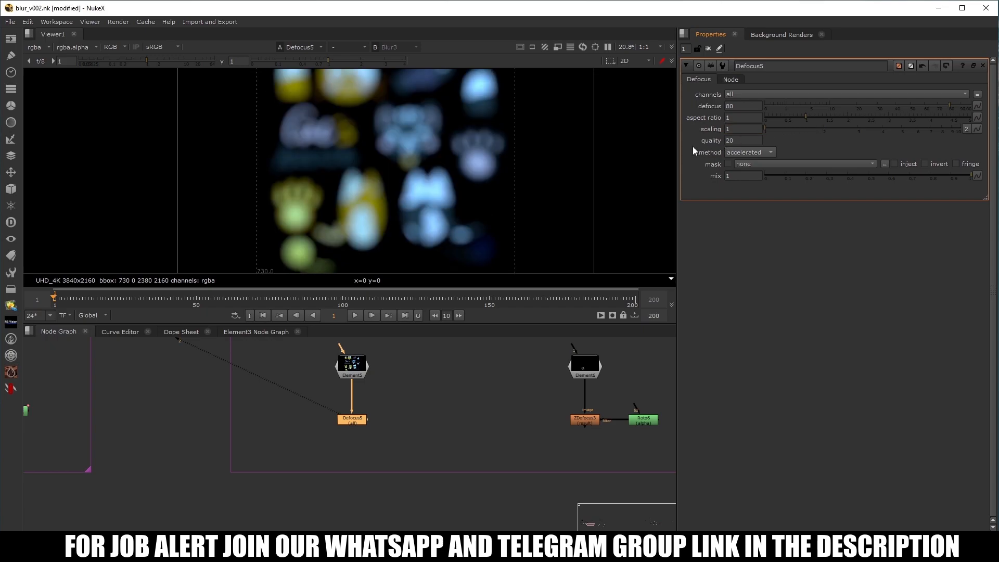
- Try a lower quality on the Defocus5 node and finally set its quality to 40
left_click(731, 141)
key("Down")
key("Down")
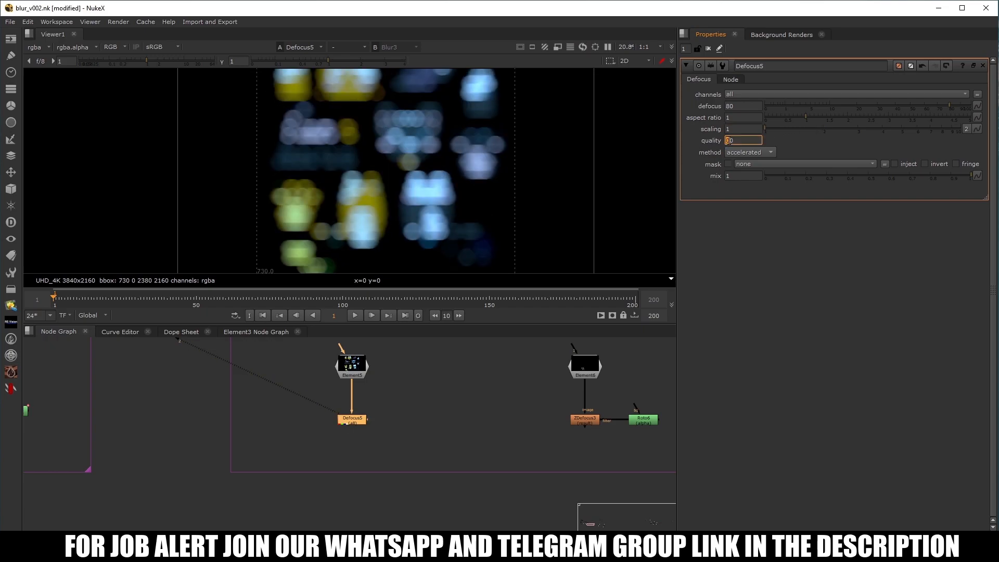
scroll(439, 174, "down", 1)
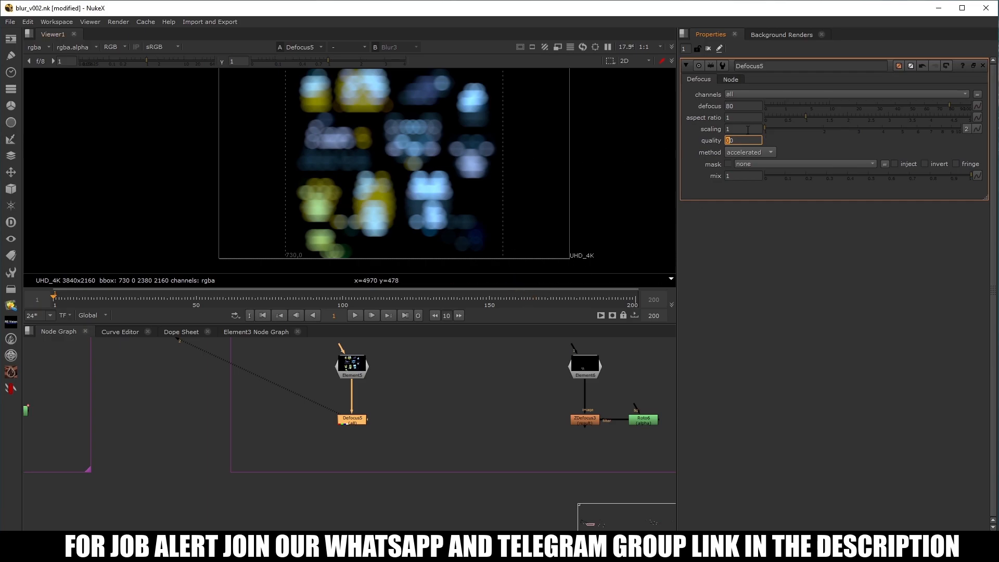
key("Return")
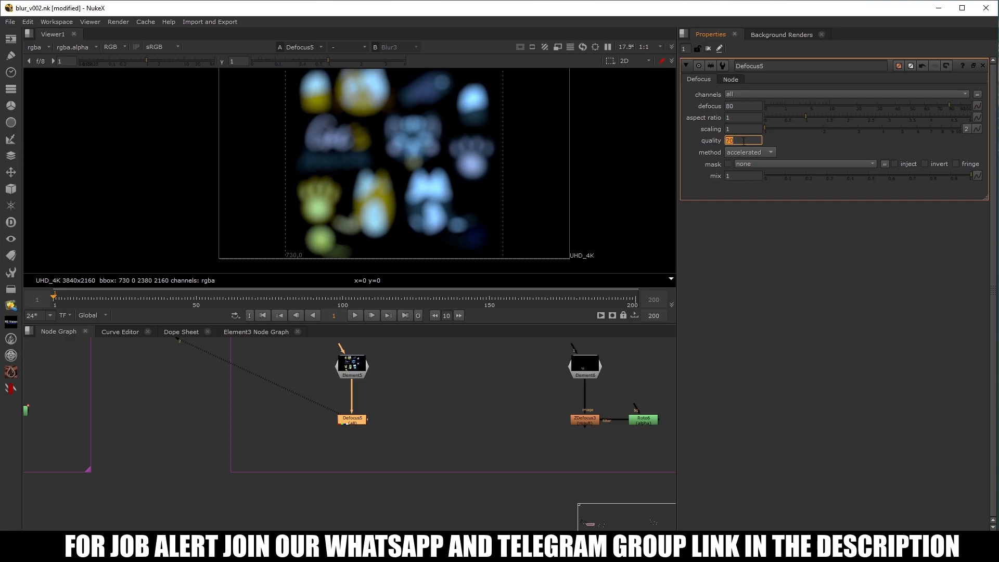
type("40")
key("Return")
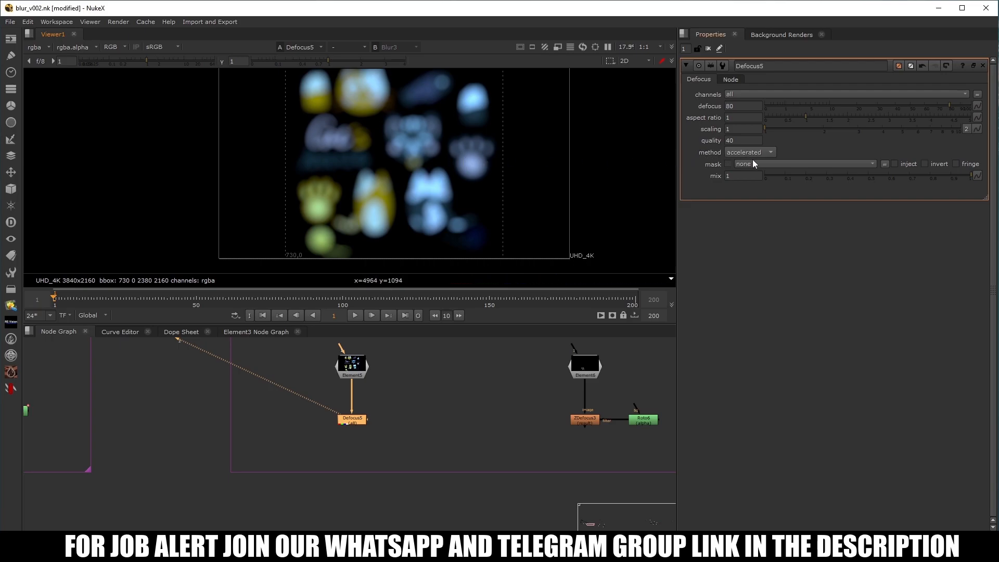
- Feed ZDefocus3's image input with the cat artwork element instead of Element6 and display ZDefocus3 in the viewer
scroll(370, 432, "up", 4)
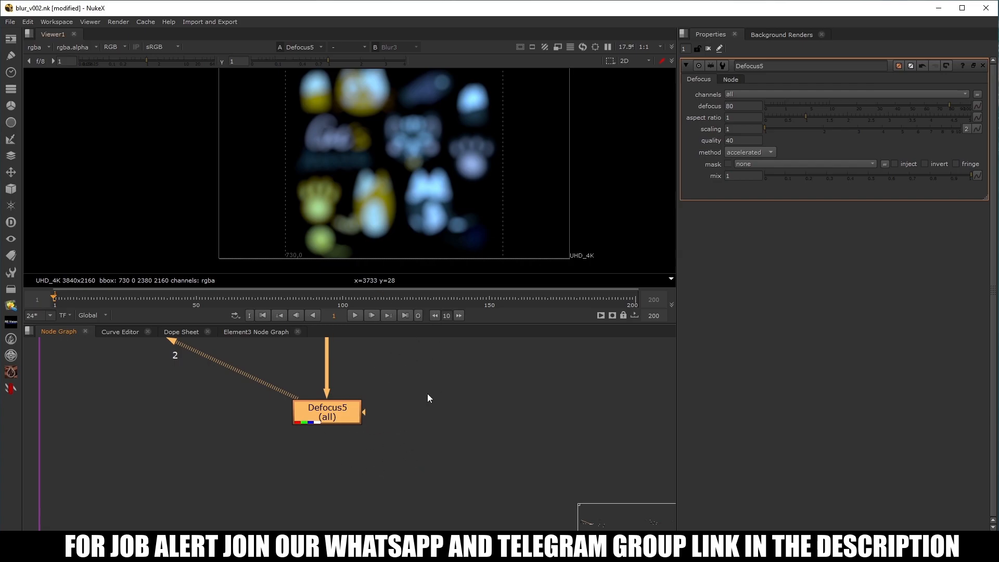
scroll(308, 452, "down", 4)
scroll(308, 453, "down", 1)
scroll(585, 435, "up", 3)
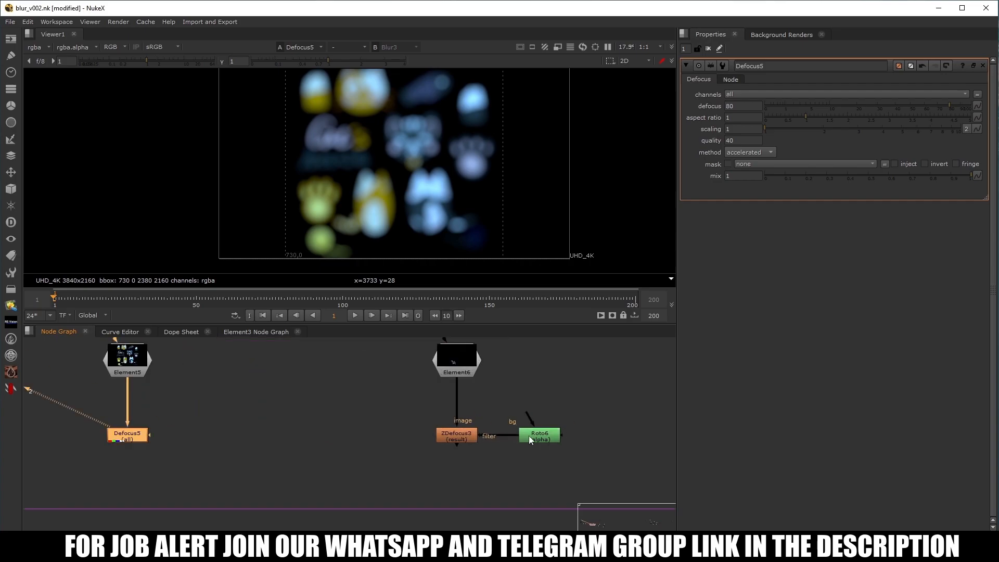
left_click(462, 365)
key("1")
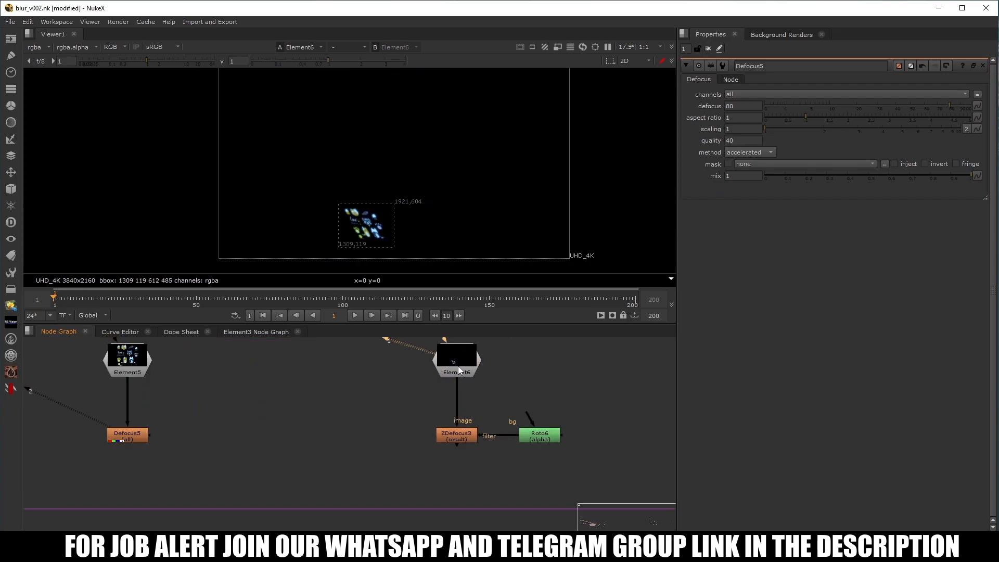
left_click(128, 373)
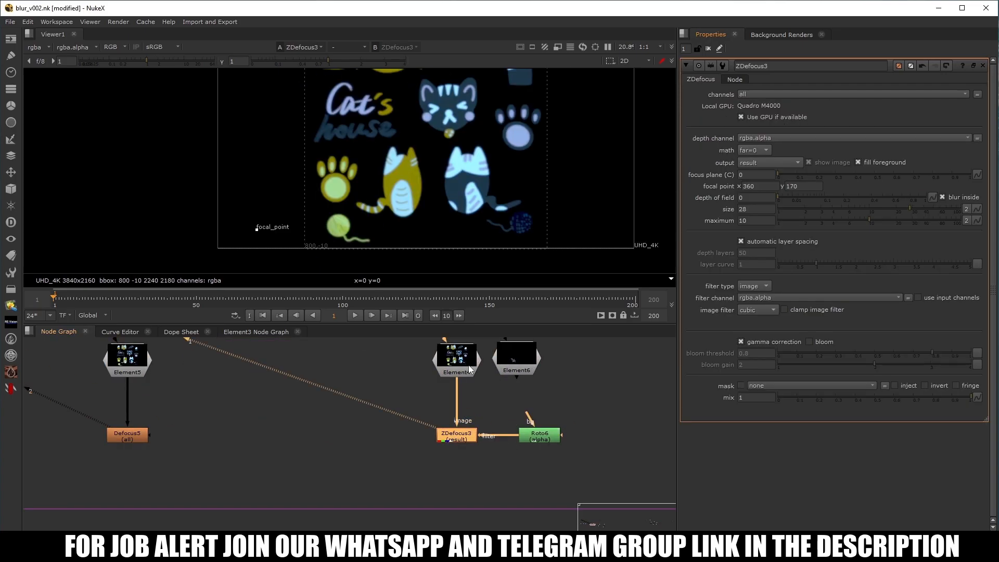
left_click(458, 368)
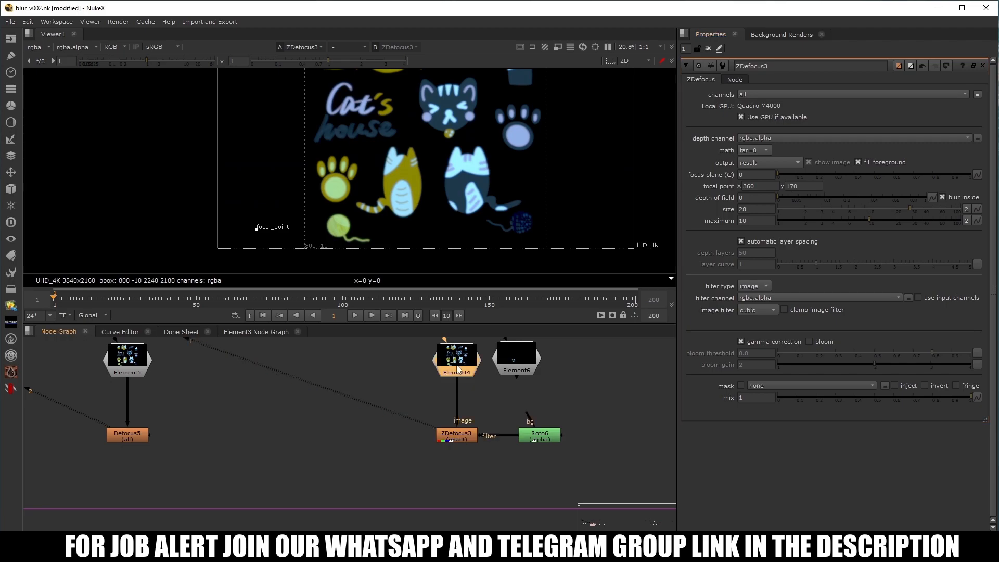
left_click(460, 440)
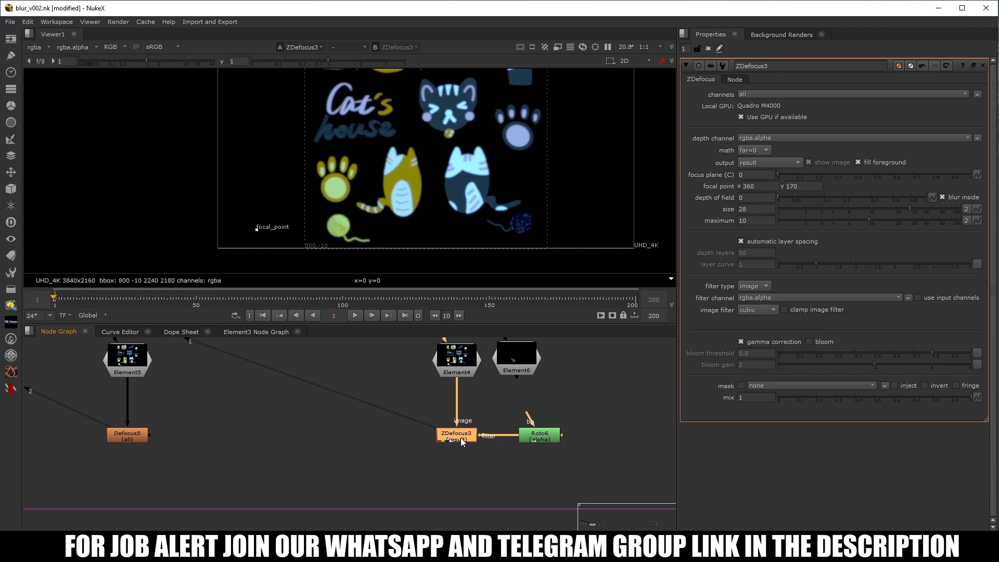
- Inspect the alpha channel of the Roto6 filter shape, returning the viewer to the ZDefocus3 result in full colour
left_click(554, 441)
key("1")
key("a")
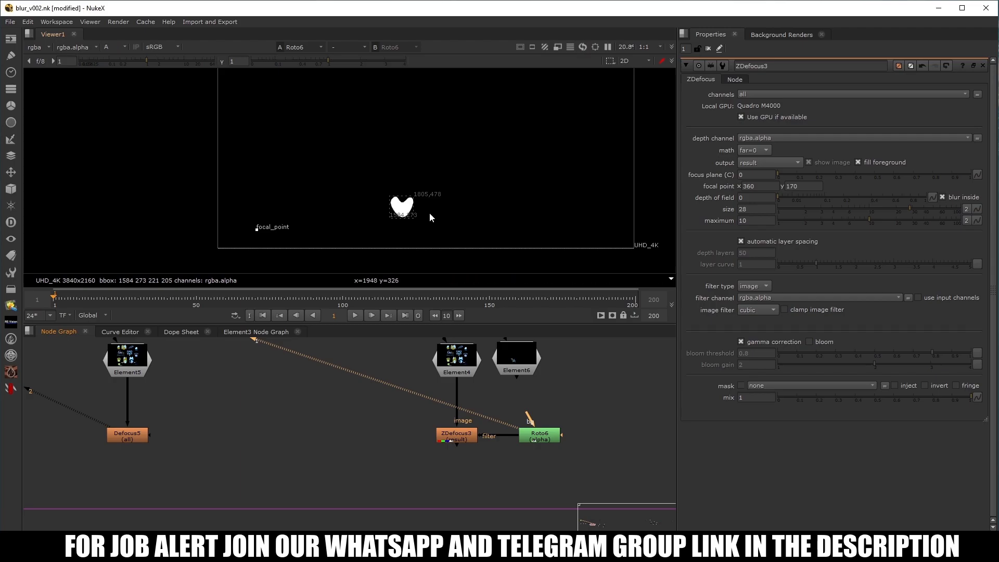
scroll(420, 213, "up", 4)
left_click(468, 436)
key("1")
key("a")
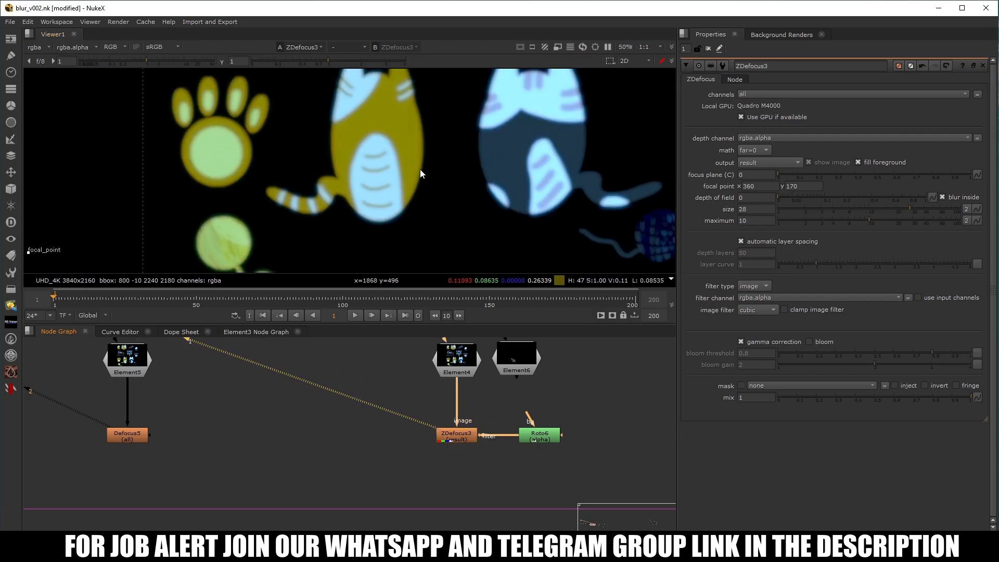
- Raise ZDefocus3's maximum to 100 and compare the result with its Element4 source
scroll(421, 172, "down", 5)
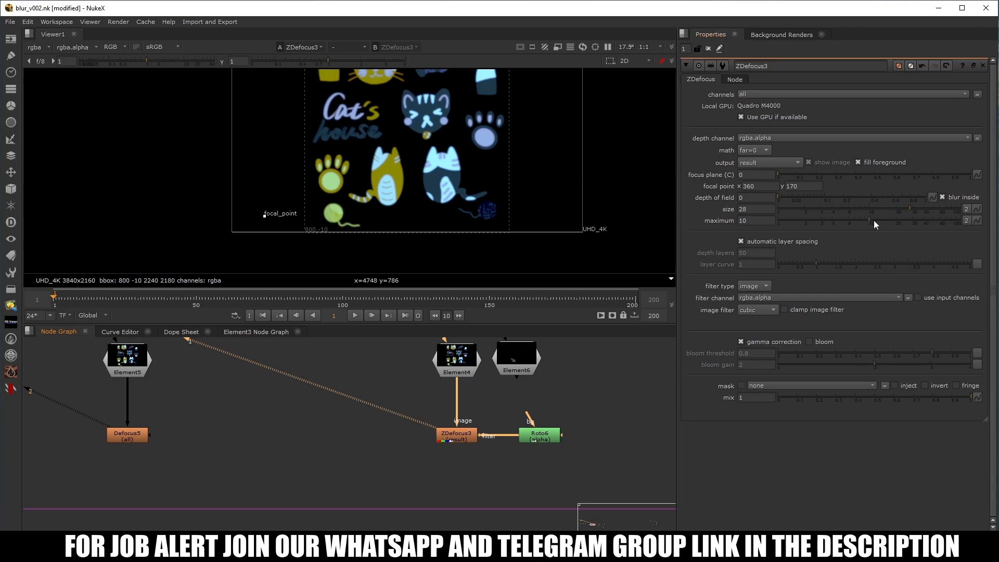
left_click_drag(872, 220, 960, 220)
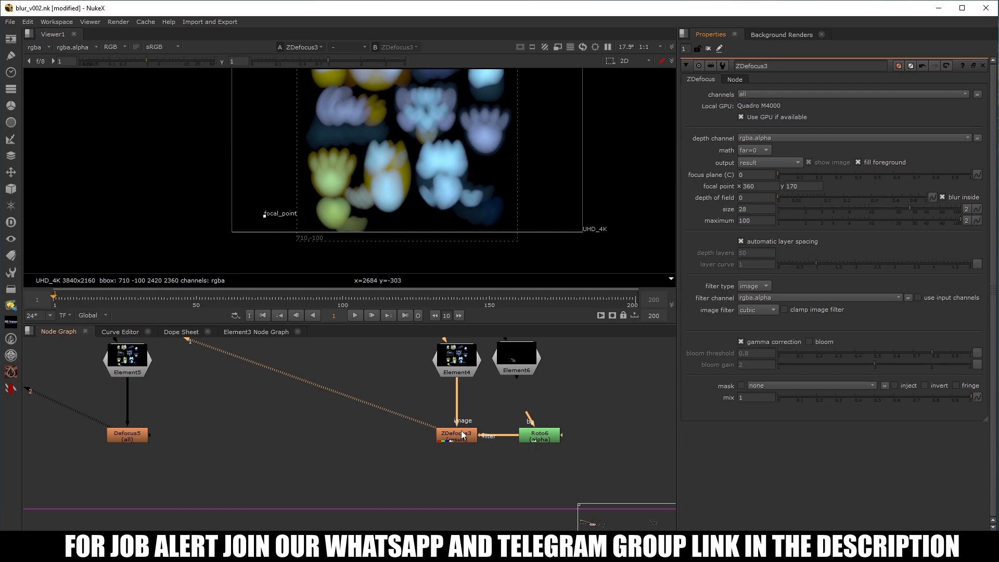
left_click(459, 371)
key("1")
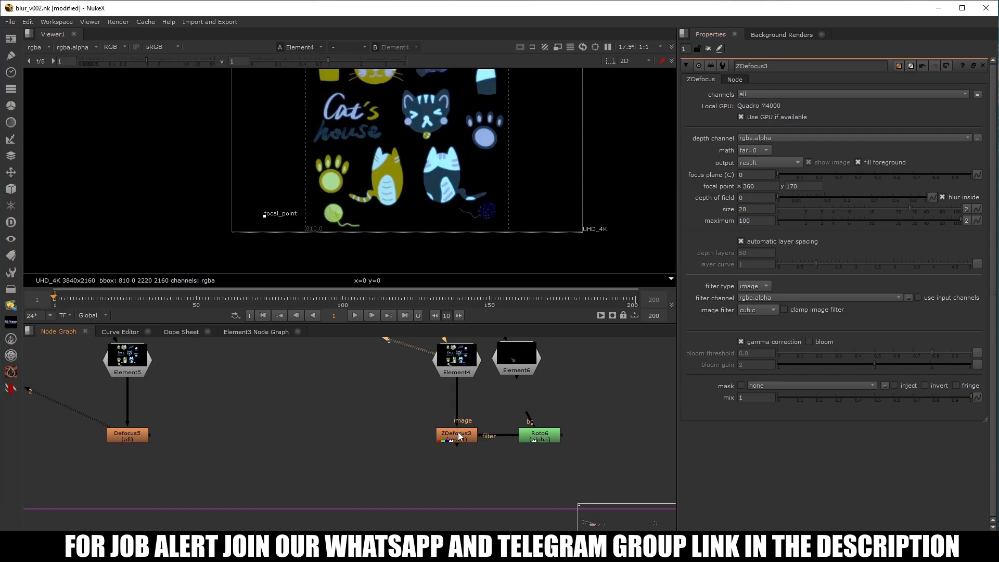
left_click(459, 435)
key("1")
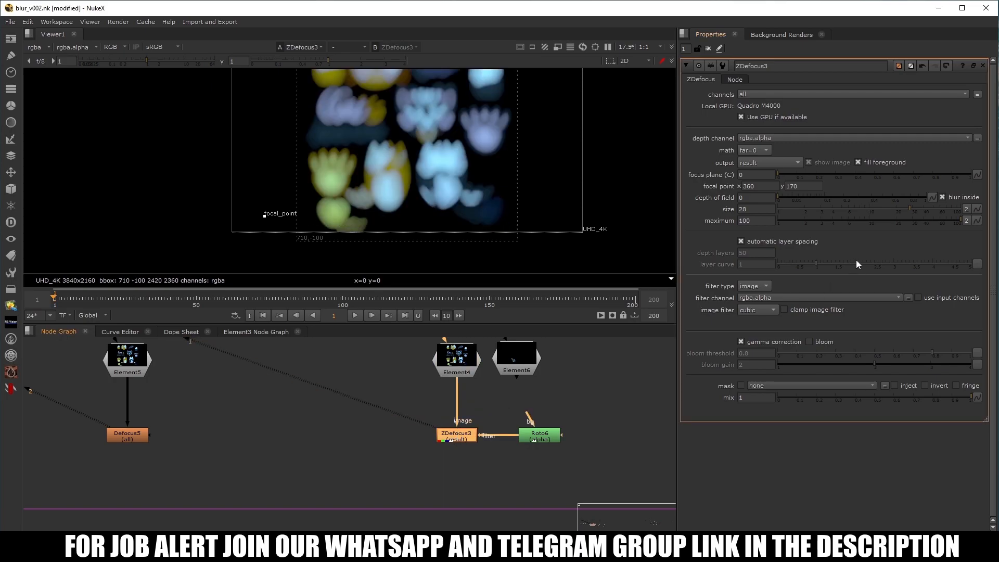
- Set ZDefocus3's size to 50 and compare a close-up of the blur with the Element4 source
left_click_drag(915, 212, 933, 210)
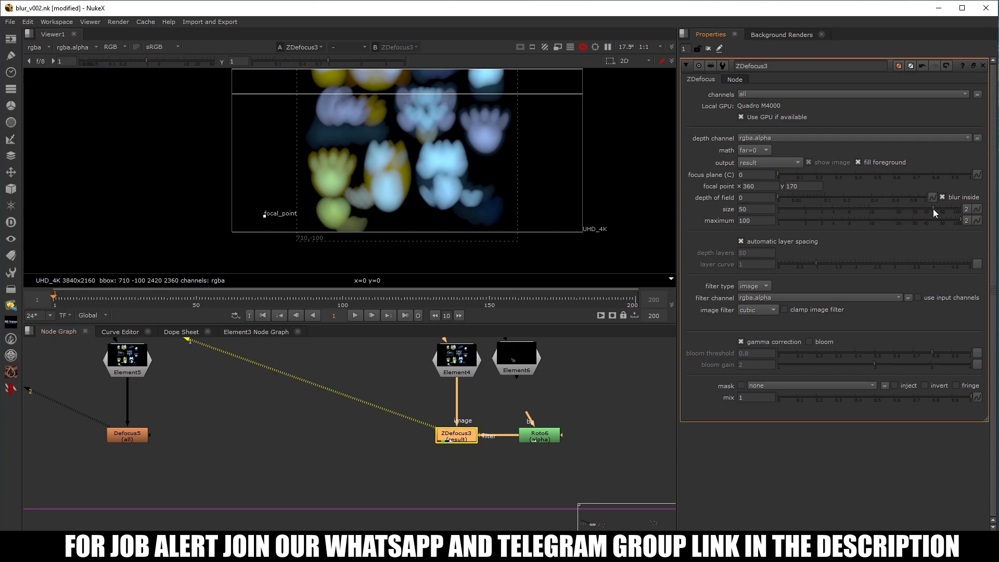
scroll(335, 221, "up", 7)
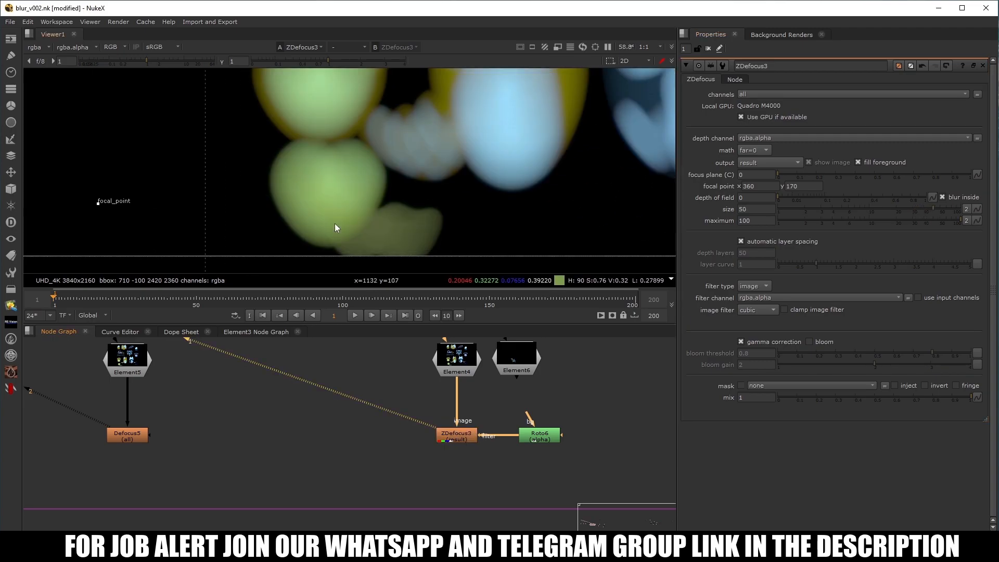
left_click(471, 368)
key("1")
left_click(458, 436)
key("2")
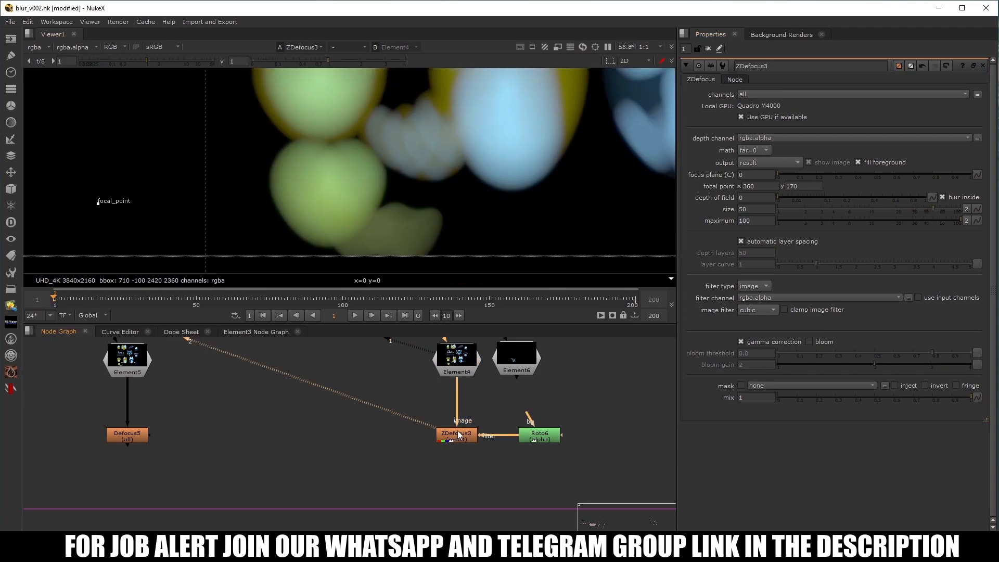
left_click(461, 372)
key("1")
left_click(458, 436)
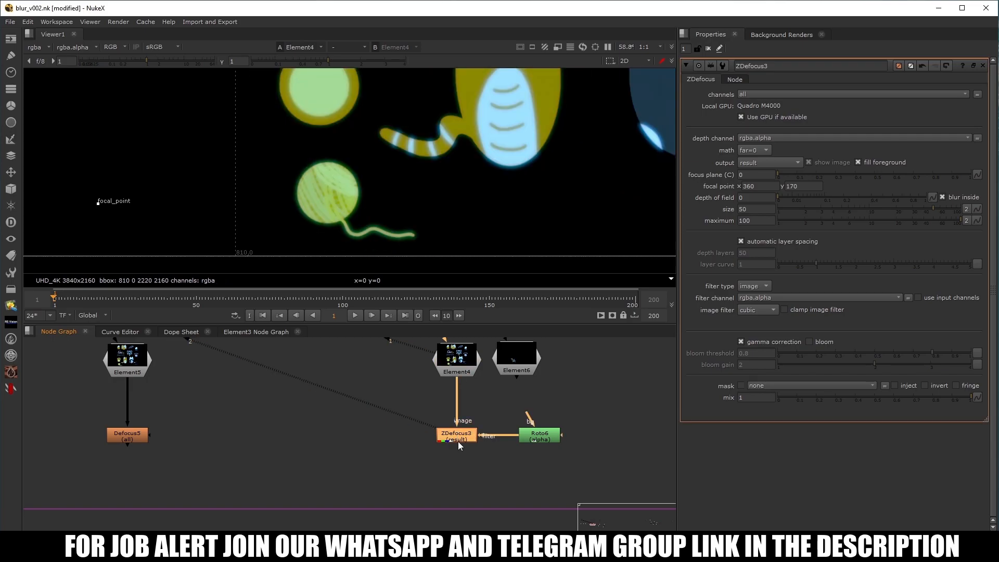
key("2")
- Reshape the heart spline in Roto6 by pulling its centre notch and left lobe point downward, and check the defocus shapes
double_click(553, 436)
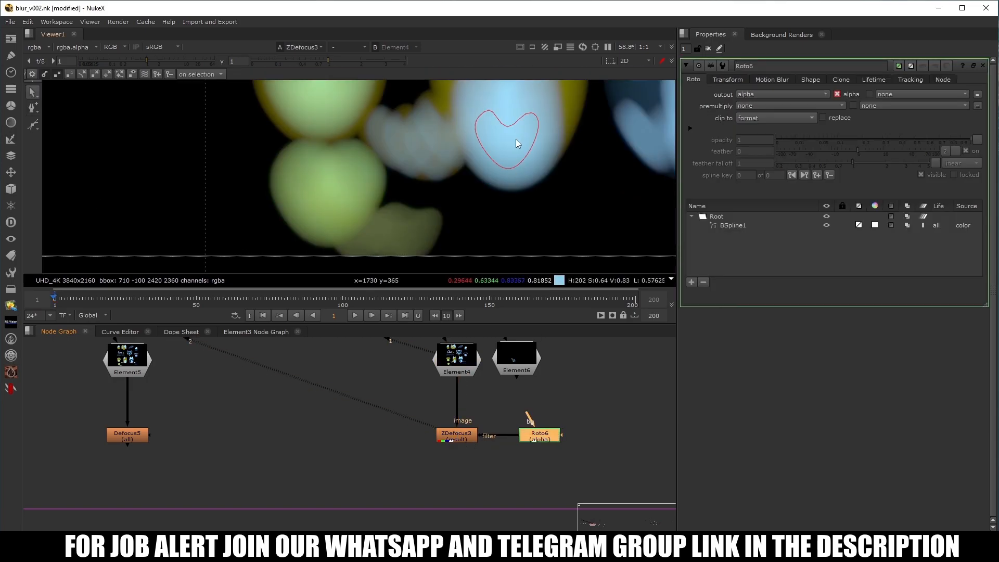
left_click_drag(507, 131, 506, 156)
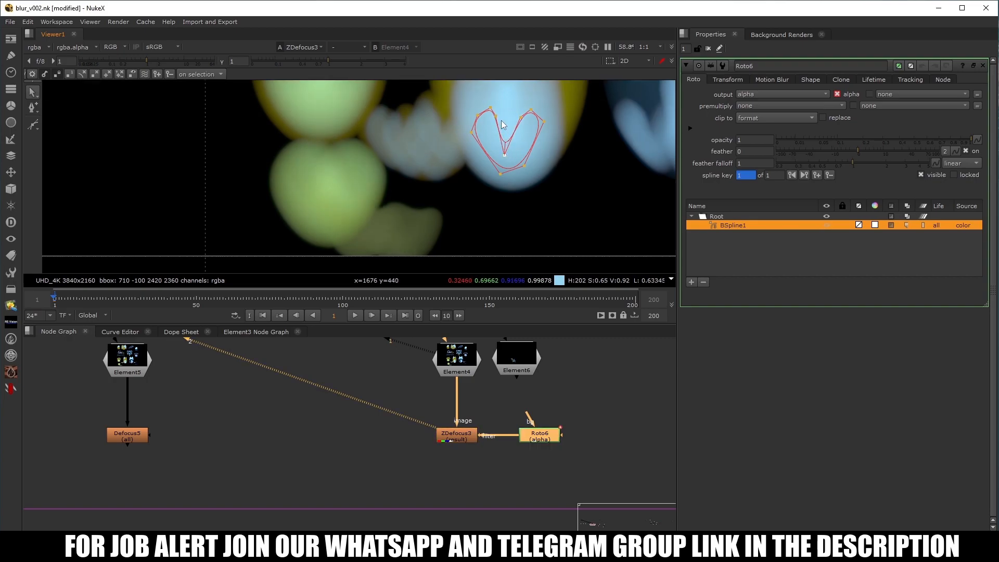
left_click_drag(495, 116, 493, 125)
scroll(300, 182, "down", 5)
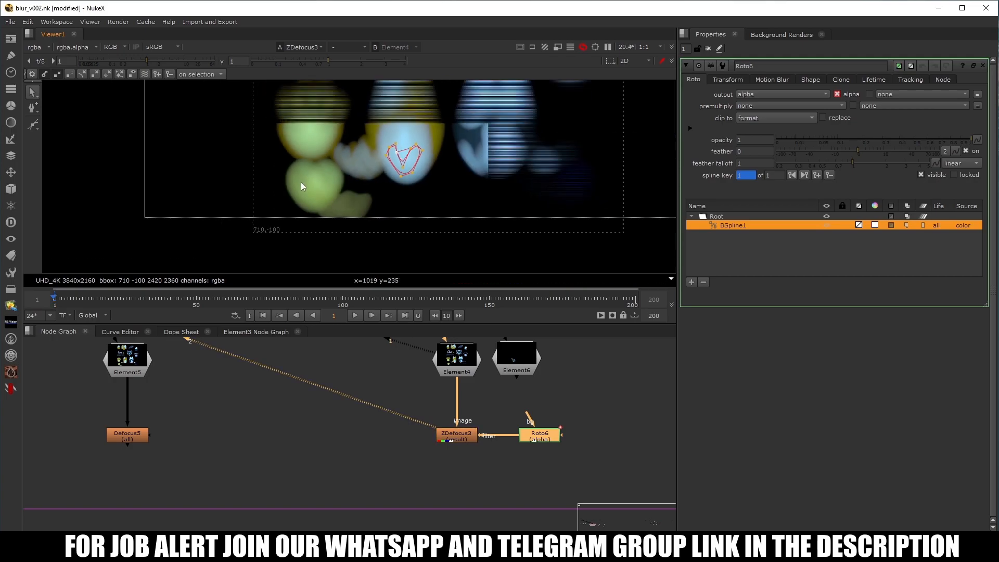
scroll(454, 175, "down", 2)
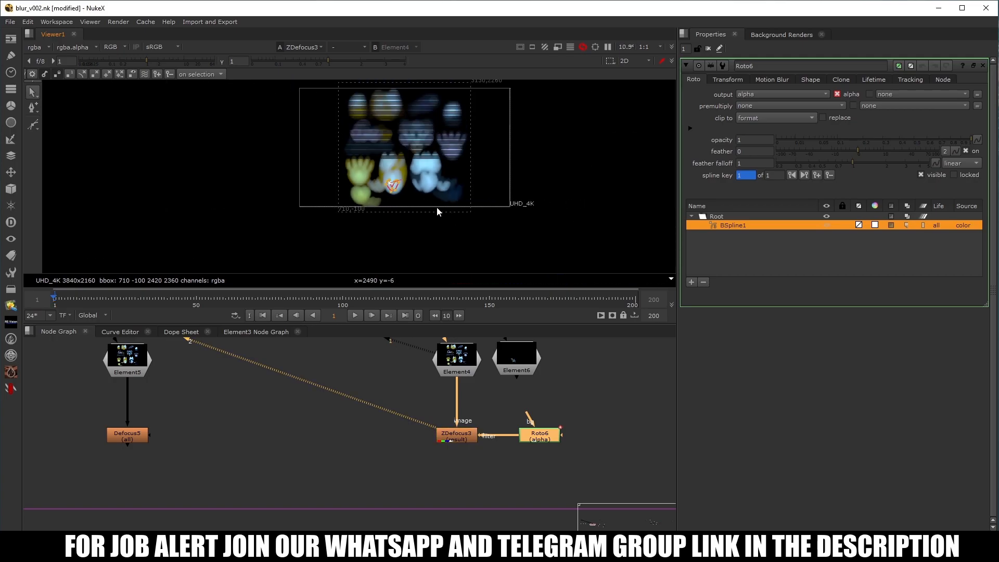
middle_click_drag(426, 129, 415, 144)
scroll(415, 144, "up", 5)
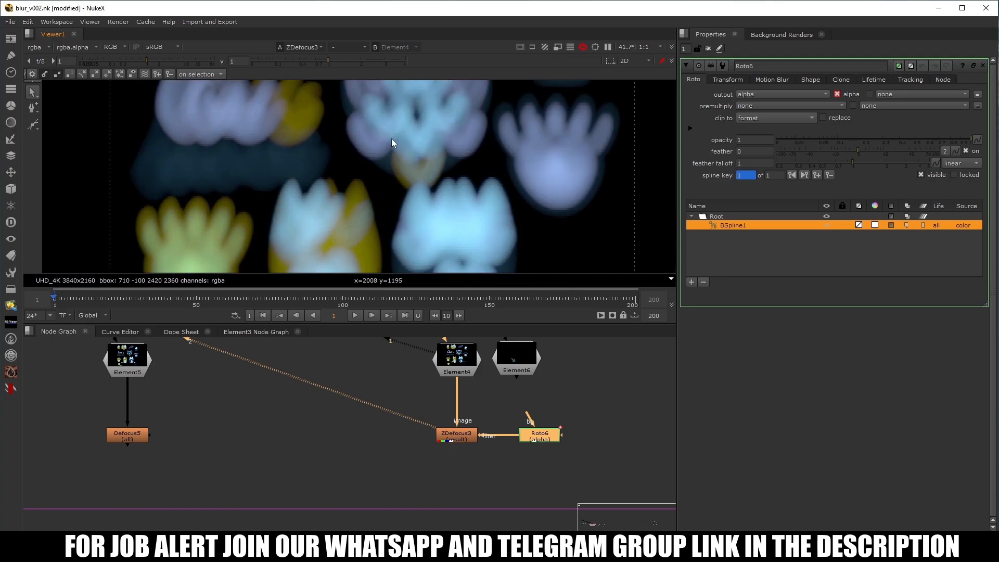
scroll(455, 182, "down", 3)
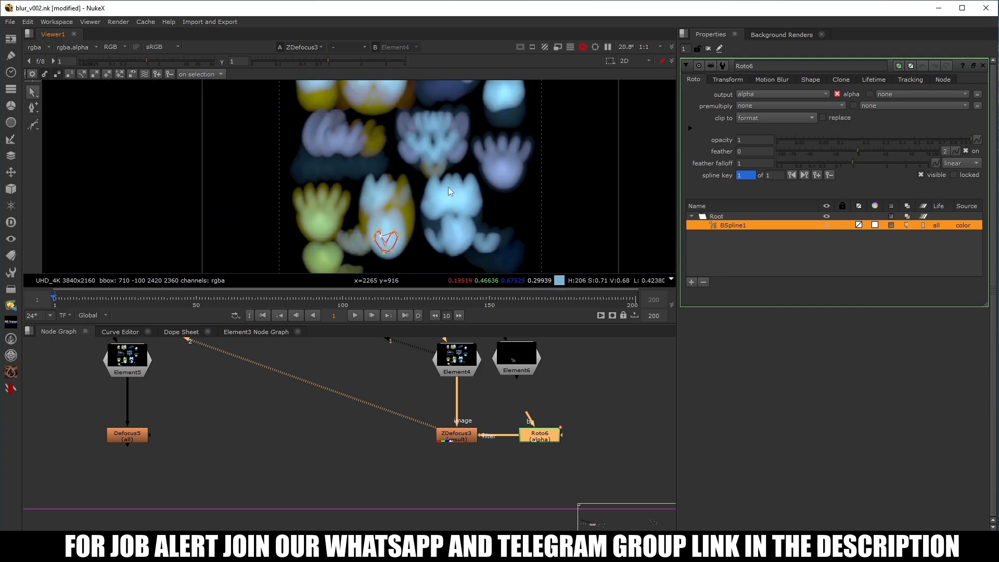
- Find the Motion Blur section of the node graph and examine its 2D and 3D motion blur nodes and notes
scroll(354, 438, "down", 2)
scroll(353, 437, "down", 8)
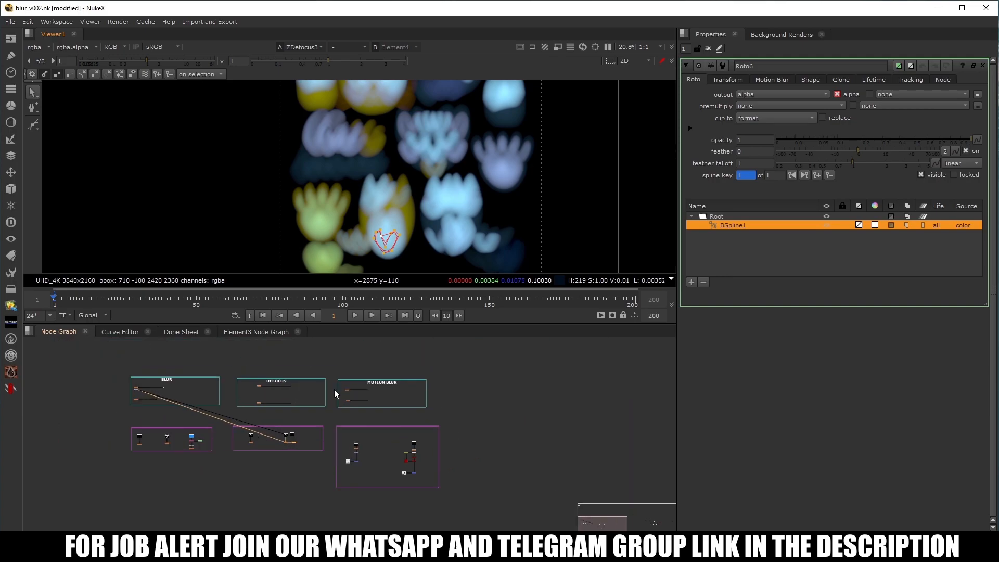
scroll(375, 387, "up", 6)
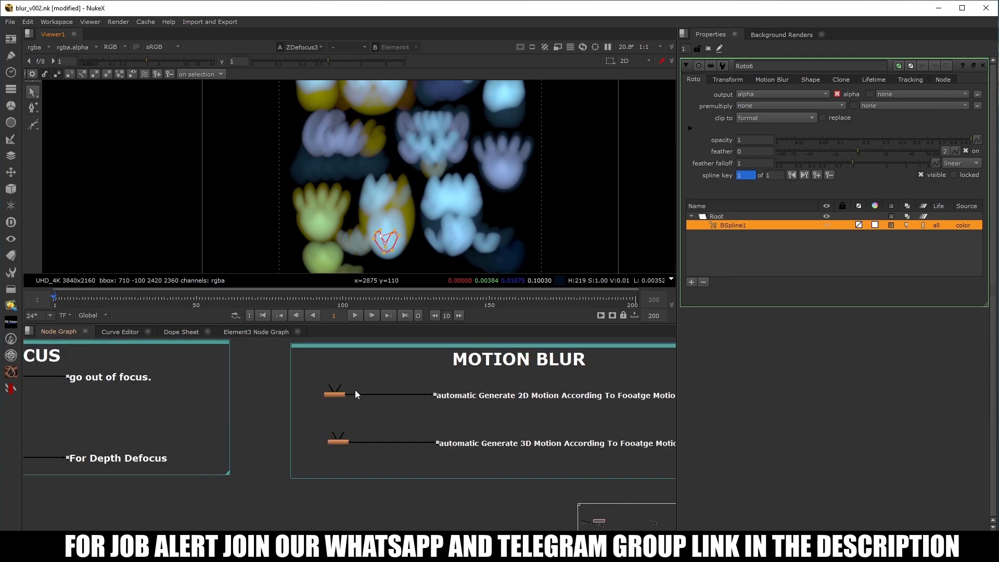
scroll(353, 391, "down", 5)
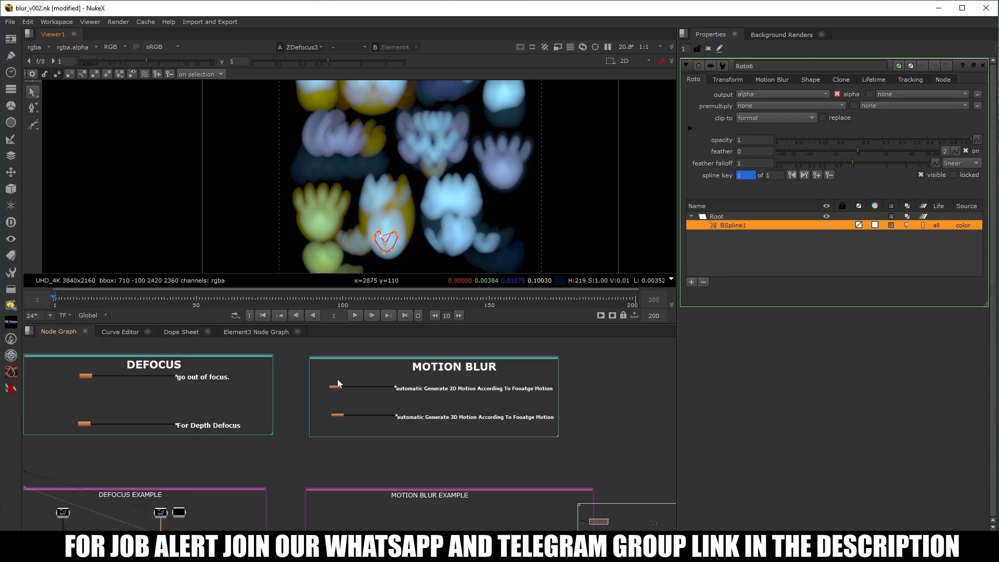
scroll(341, 367, "up", 4)
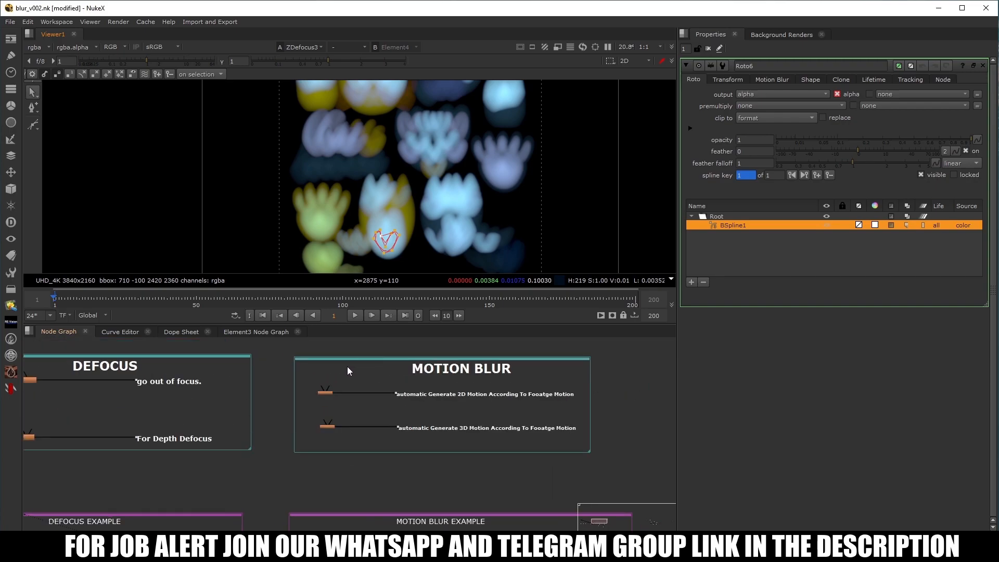
scroll(317, 377, "down", 6)
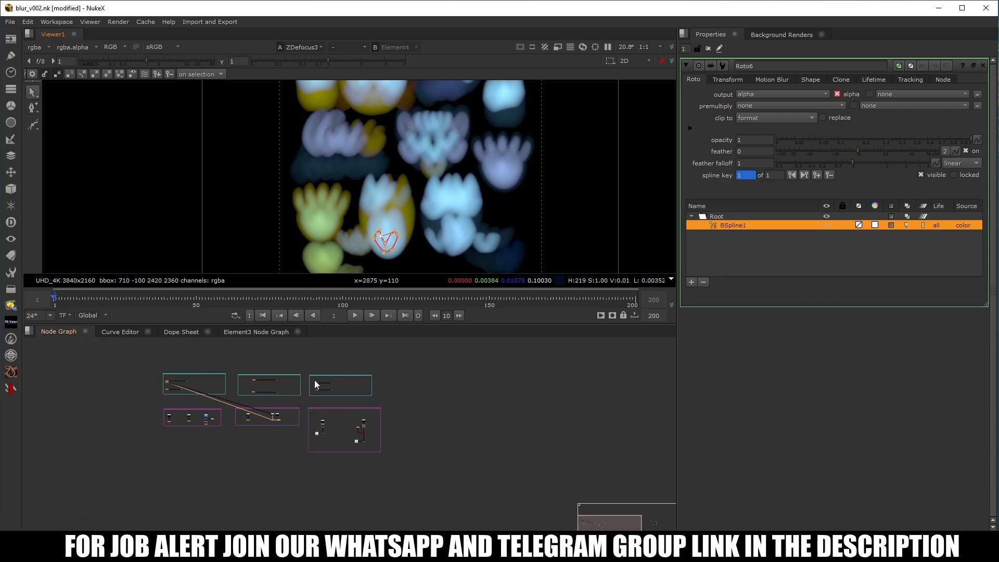
scroll(327, 385, "up", 8)
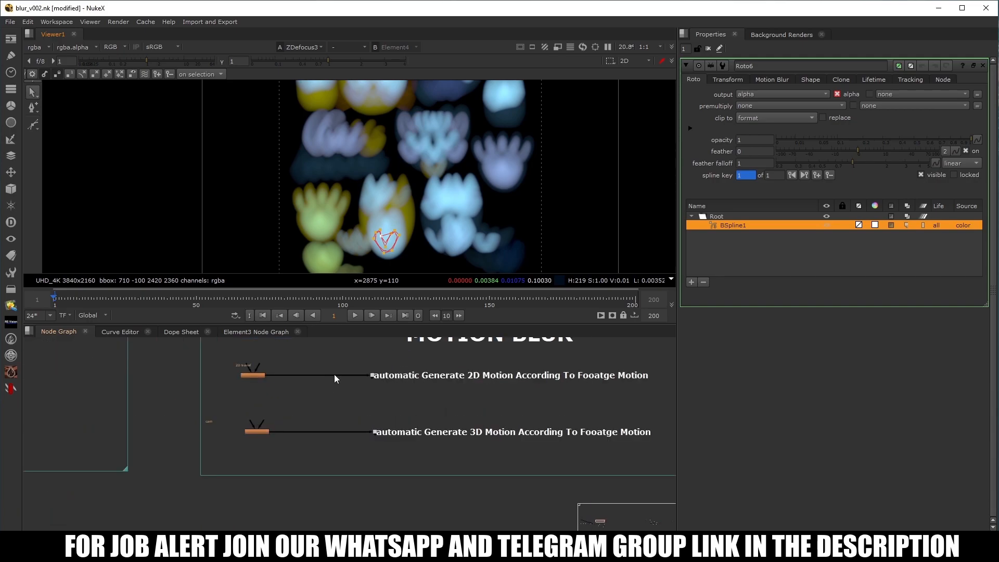
- Open the 2D motion blur node's properties and examine its shutter settings along with the 2D transform and camera input labels
scroll(254, 384, "up", 4)
double_click(245, 375)
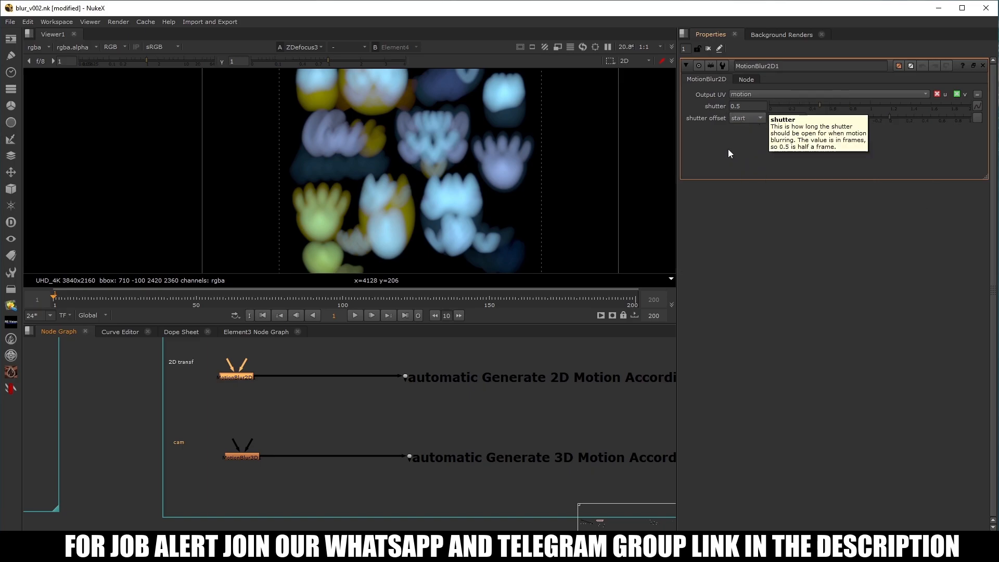
scroll(298, 398, "down", 2)
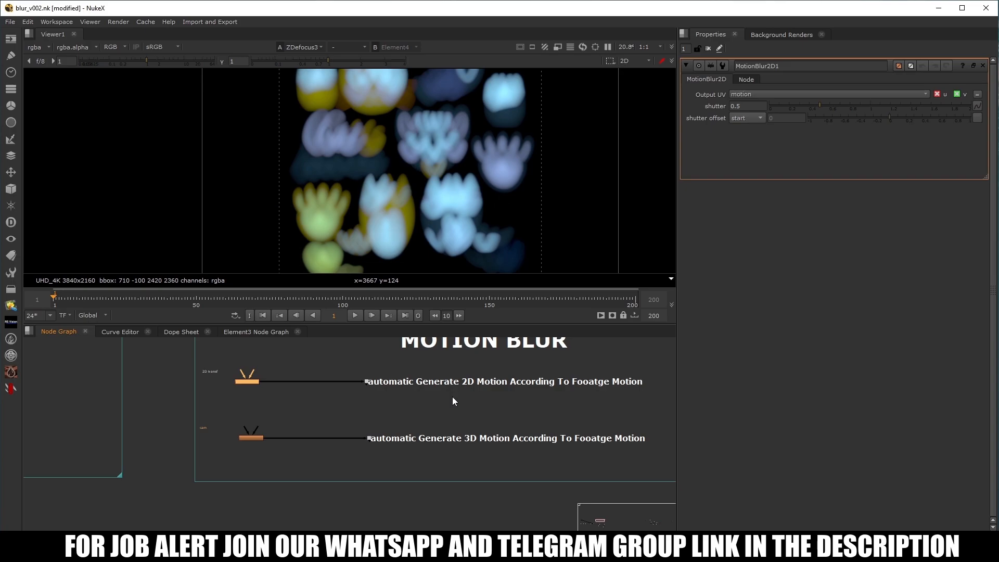
scroll(473, 389, "up", 3)
scroll(458, 366, "down", 2)
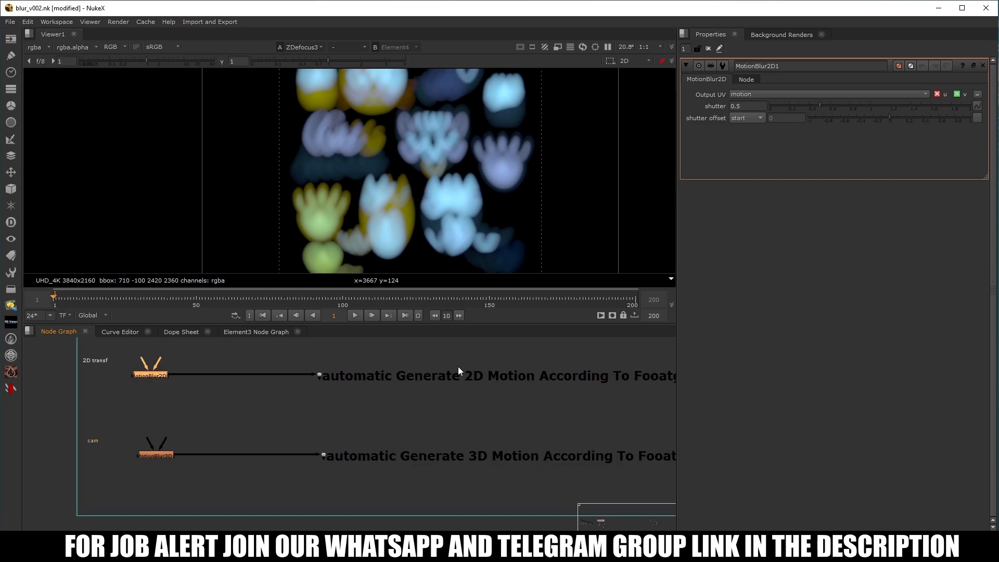
scroll(491, 454, "up", 1)
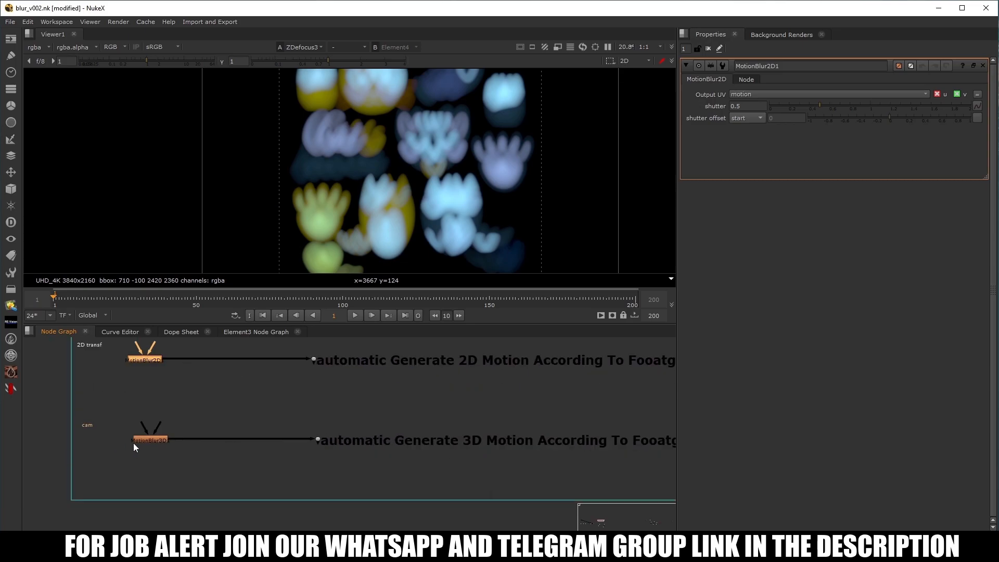
- Find the Motion Blur Example section of the node graph and view its Read5 source image
scroll(336, 401, "down", 6)
scroll(326, 440, "up", 8)
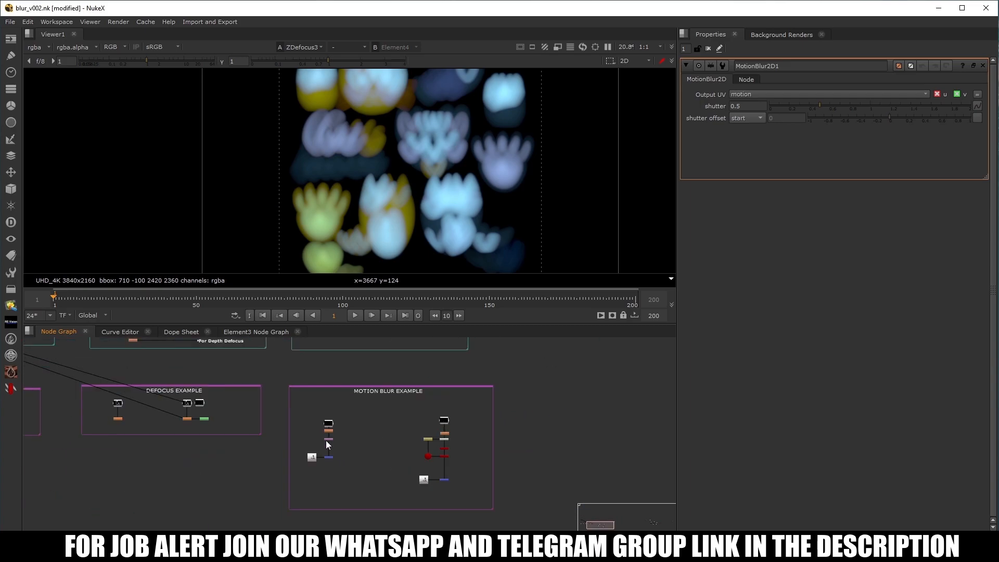
scroll(341, 358, "down", 3)
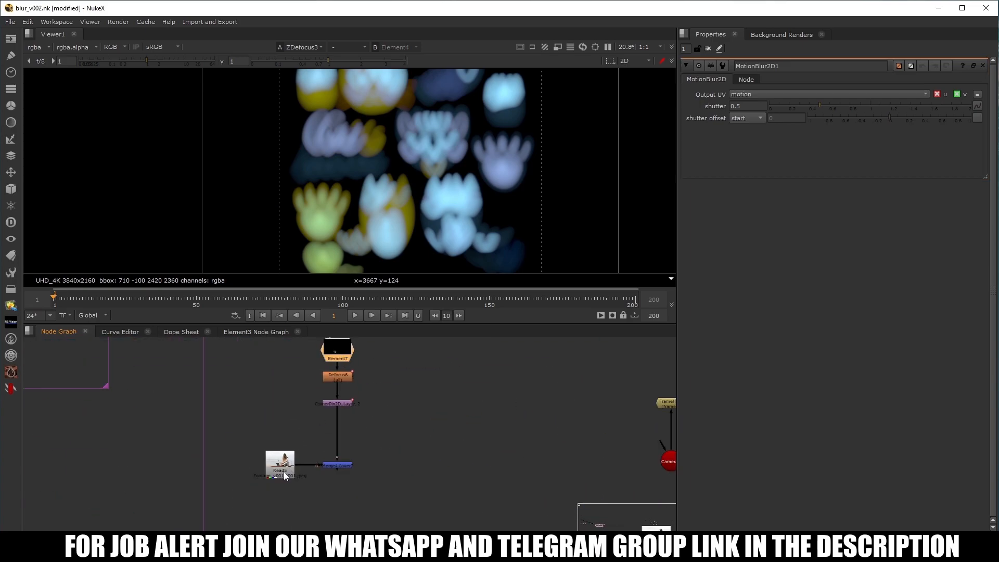
left_click(283, 471)
key("1")
scroll(315, 224, "down", 1)
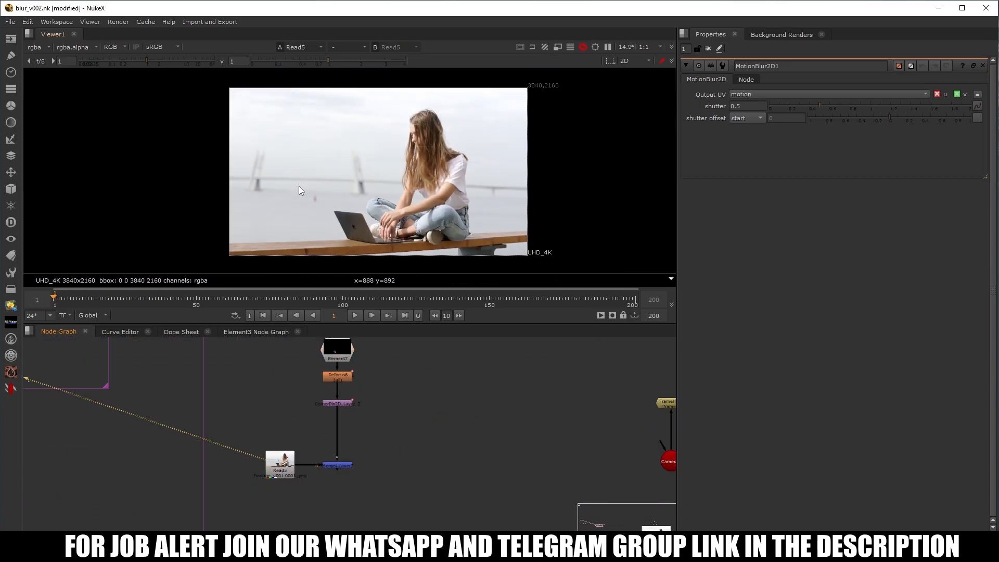
- View the Merge4 composite and examine the element placed on the laptop lid in close-up
left_click(337, 464)
key("1")
scroll(357, 234, "up", 4)
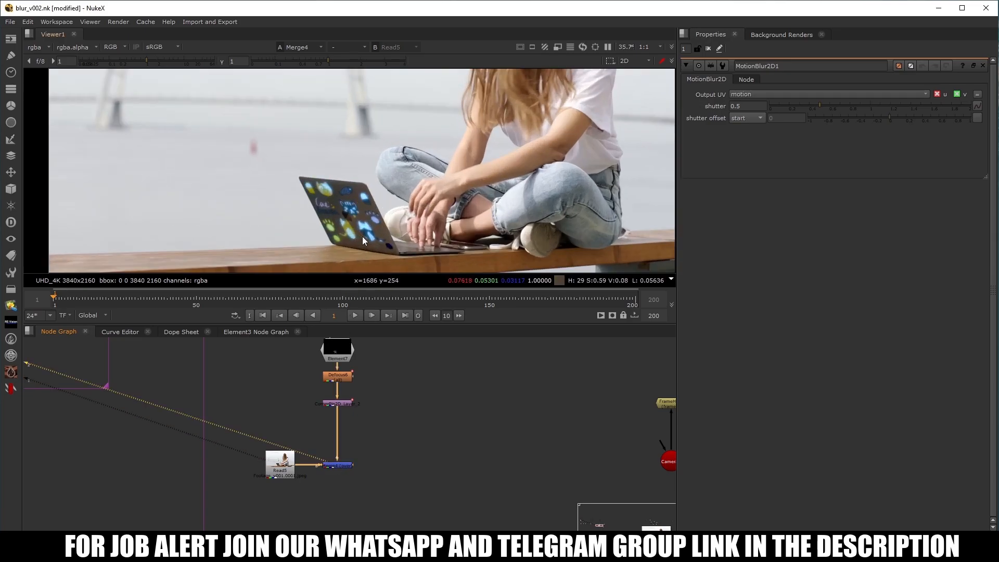